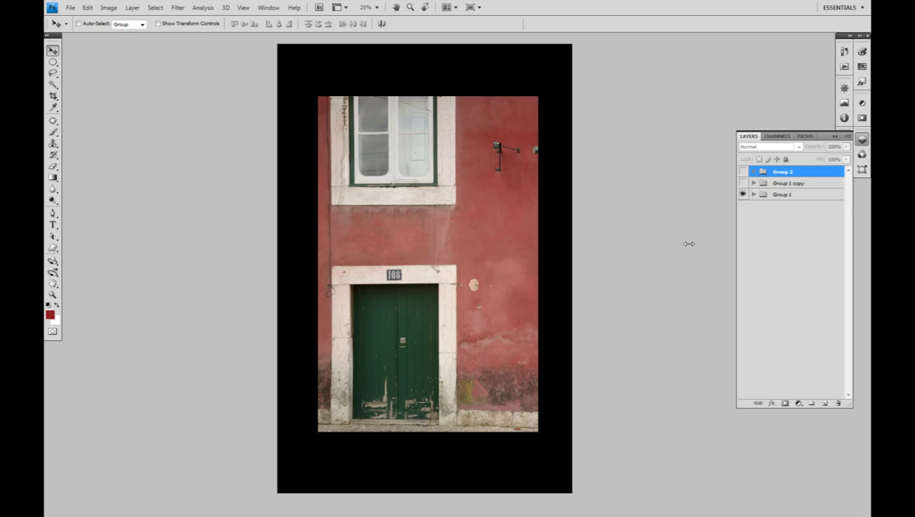
Briefly hide the panels with F7, then expand Group 1 in the Layers panel.
{"action": "key", "text": "F7"}
{"action": "key", "text": "F7"}
{"action": "left_click", "coordinate": [752, 194]}
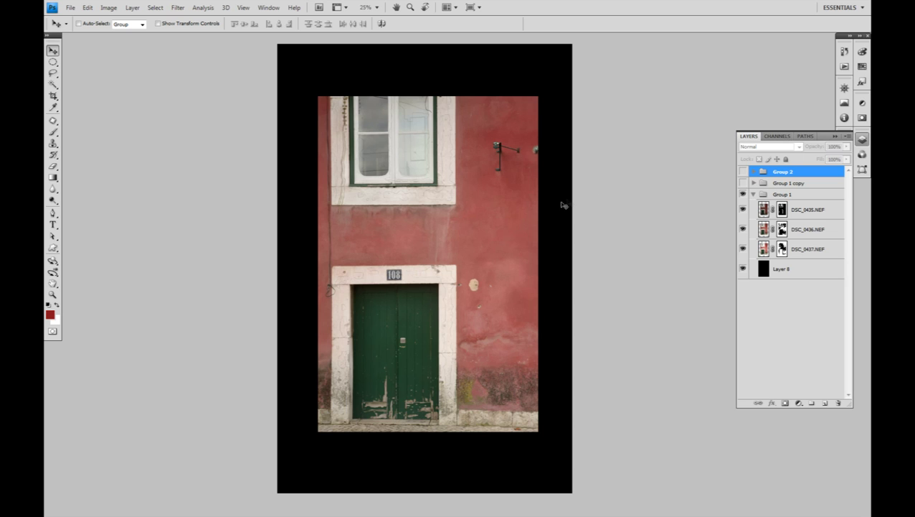
Toggle DSC_0435, DSC_0437 and Group 1 visibility to compare each layer's contribution.
{"action": "left_click", "coordinate": [744, 209]}
{"action": "left_click", "coordinate": [743, 209]}
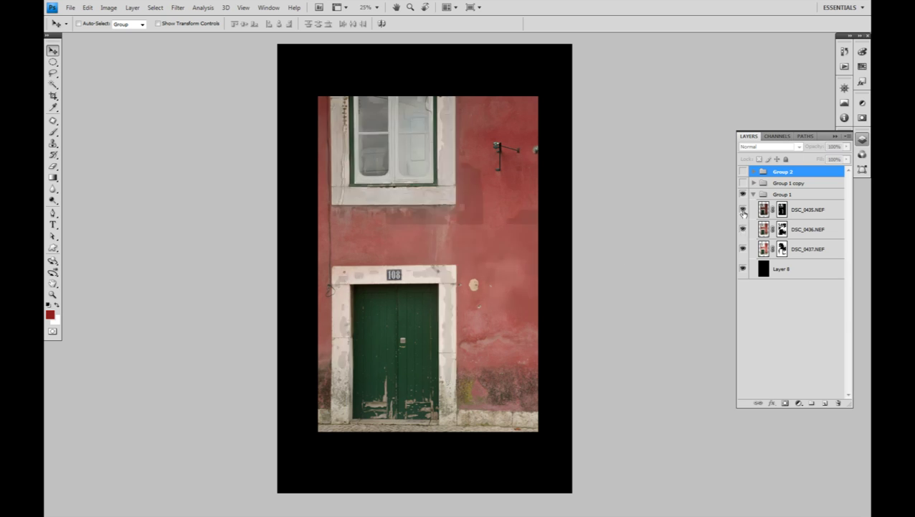
{"action": "left_click", "coordinate": [743, 249]}
{"action": "left_click", "coordinate": [743, 249]}
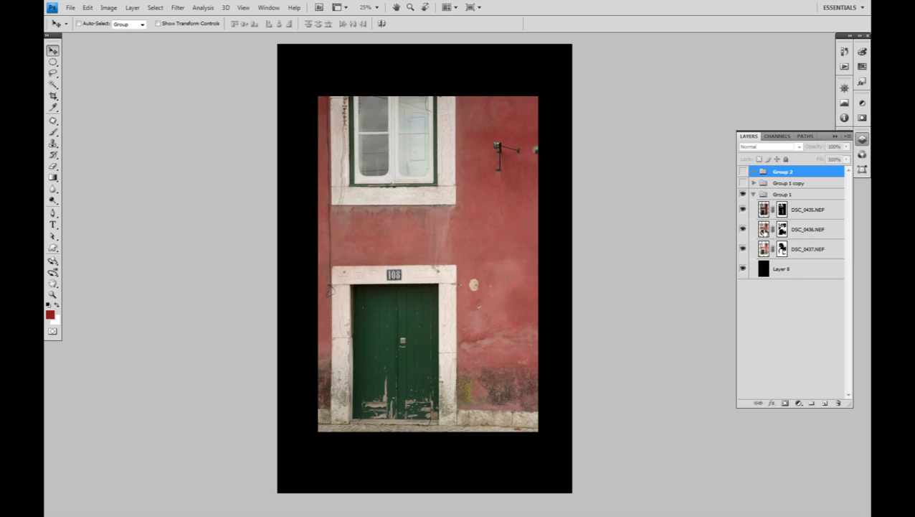
{"action": "left_click", "coordinate": [743, 194]}
{"action": "left_click", "coordinate": [743, 194]}
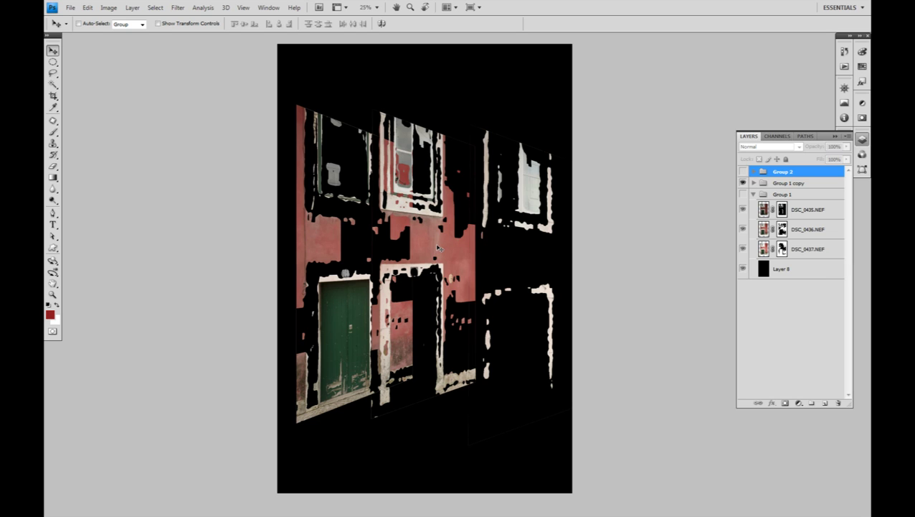
Swap visibility between Group 1 and Group 1 copy to compare them.
{"action": "left_click", "coordinate": [743, 195]}
{"action": "left_click", "coordinate": [744, 183]}
{"action": "left_click", "coordinate": [743, 183]}
{"action": "left_click", "coordinate": [743, 194]}
Select DSC_0435, DSC_0436 and DSC_0437 in turn, then hide Group 1 and show Group 2.
{"action": "left_click", "coordinate": [766, 213]}
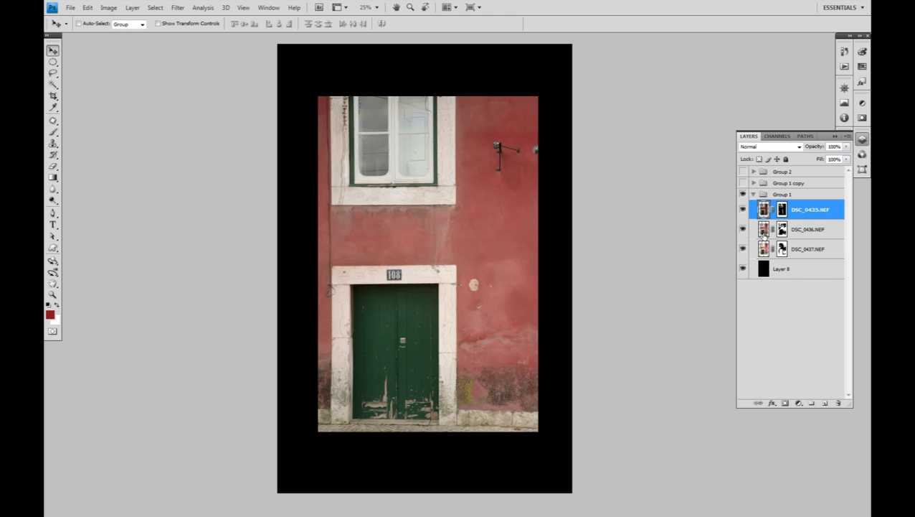
{"action": "left_click", "coordinate": [763, 229]}
{"action": "left_click", "coordinate": [763, 248]}
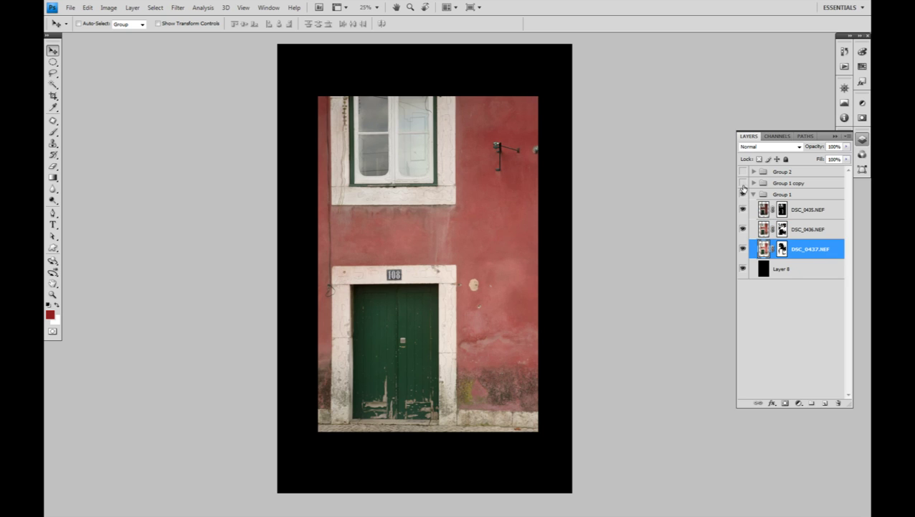
{"action": "left_click_drag", "start_coordinate": [744, 175], "coordinate": [742, 195]}
{"action": "left_click", "coordinate": [743, 172]}
Expand Group 2 and view its base Layer 1 alone.
{"action": "left_click", "coordinate": [753, 172]}
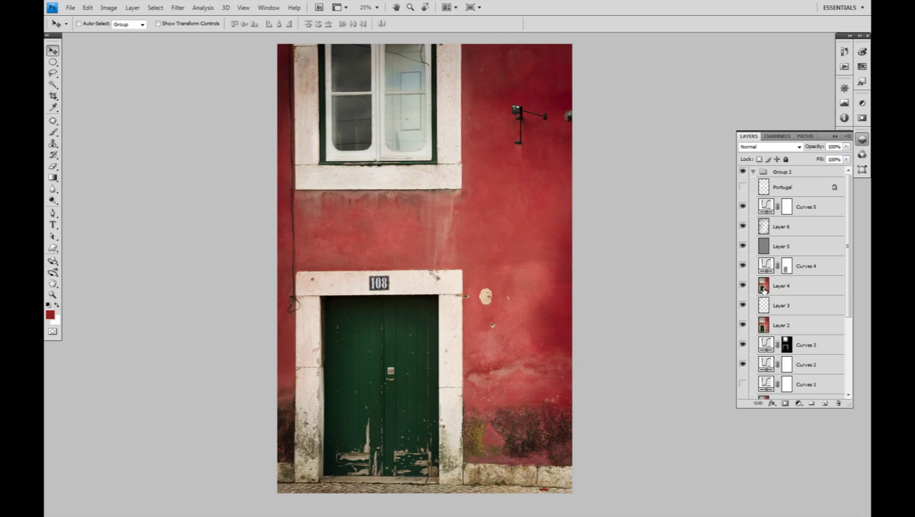
{"action": "scroll", "coordinate": [798, 294], "scroll_direction": "down", "scroll_amount": 2}
{"action": "scroll", "coordinate": [798, 295], "scroll_direction": "up", "scroll_amount": 1}
{"action": "scroll", "coordinate": [797, 295], "scroll_direction": "down", "scroll_amount": 2}
{"action": "scroll", "coordinate": [795, 298], "scroll_direction": "down", "scroll_amount": 2}
{"action": "scroll", "coordinate": [795, 299], "scroll_direction": "up", "scroll_amount": 1}
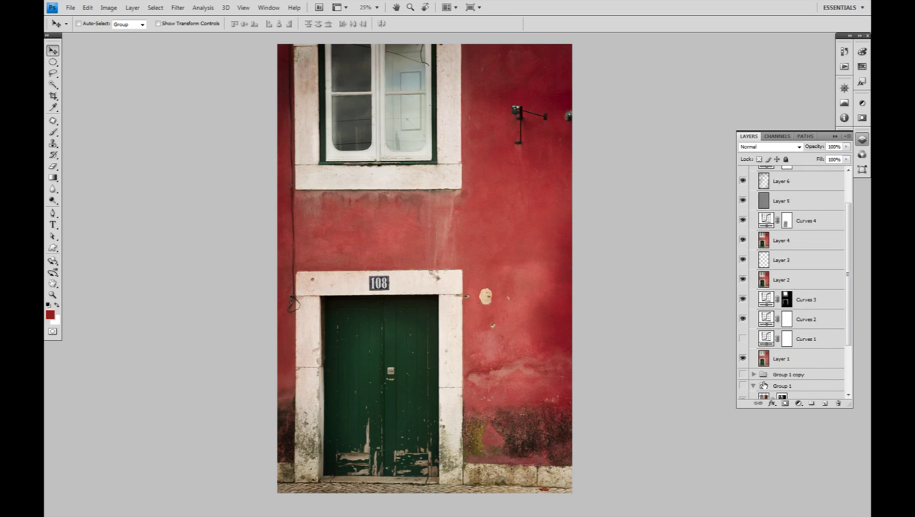
{"action": "left_click", "coordinate": [742, 358]}
{"action": "left_click", "coordinate": [743, 358], "text": "alt"}
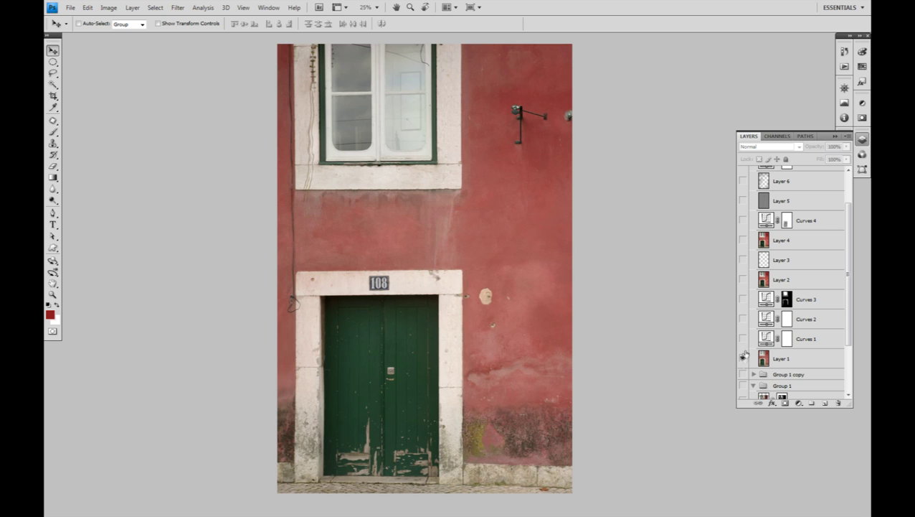
{"action": "left_click", "coordinate": [744, 358], "text": "alt"}
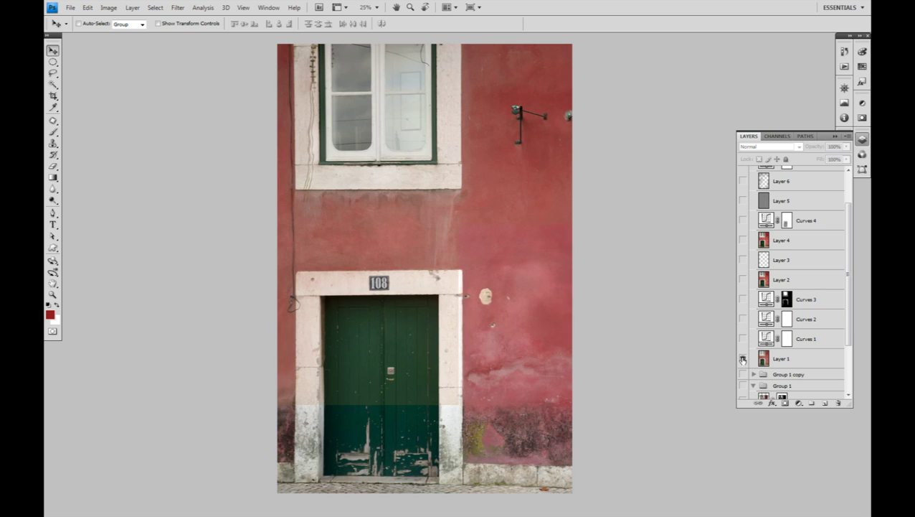
Turn on Curves 2, Curves 3, Layer 2, Layer 3 and Layer 4.
{"action": "left_click", "coordinate": [744, 319]}
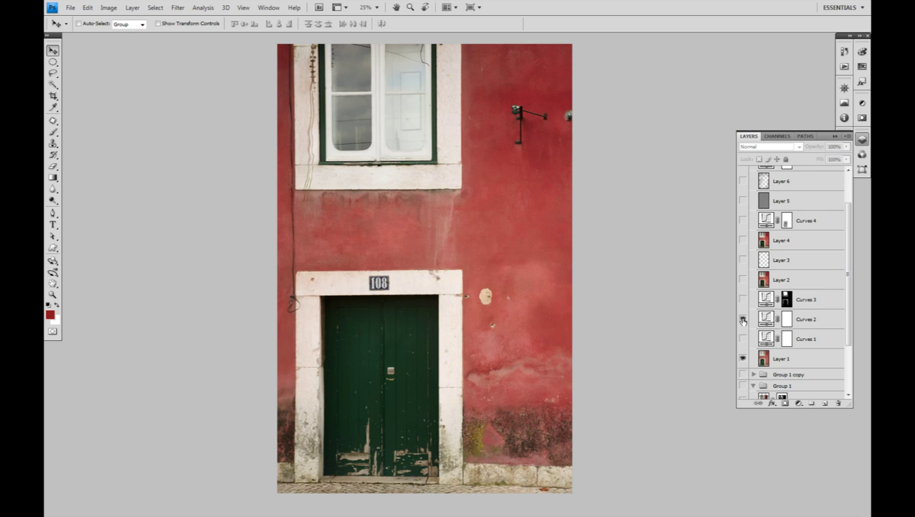
{"action": "left_click", "coordinate": [744, 299]}
{"action": "left_click", "coordinate": [743, 280]}
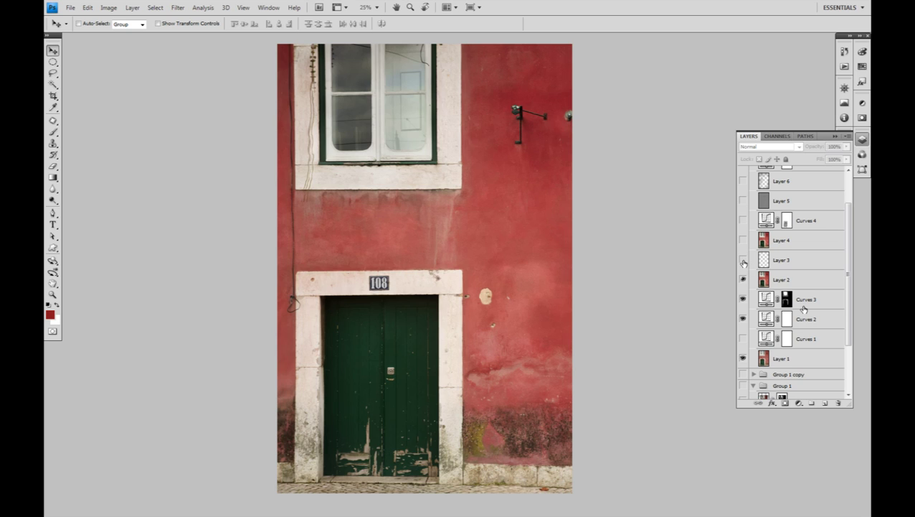
{"action": "left_click", "coordinate": [743, 261]}
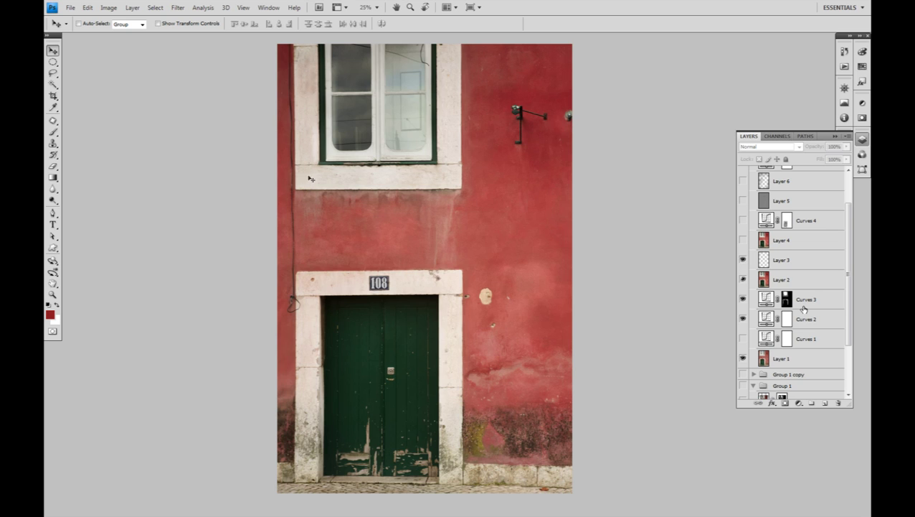
{"action": "left_click", "coordinate": [744, 239]}
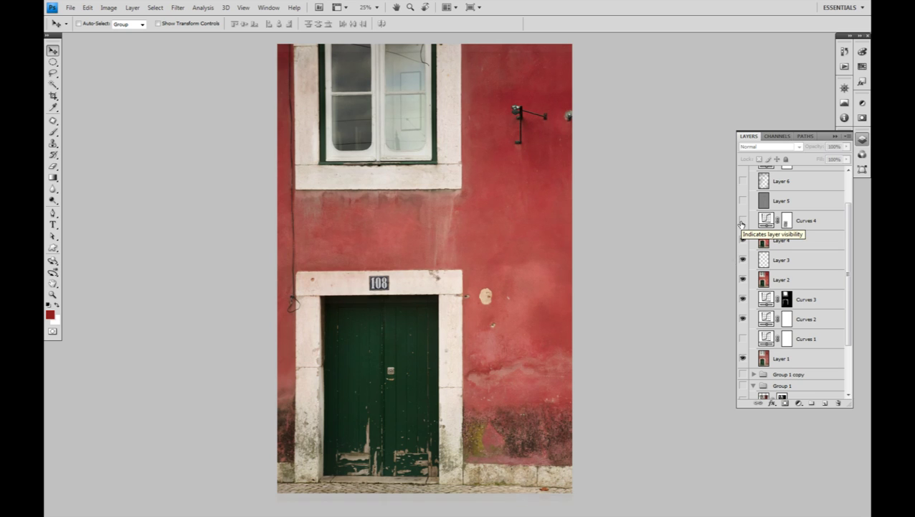
{"action": "scroll", "coordinate": [744, 237], "scroll_direction": "up", "scroll_amount": 3}
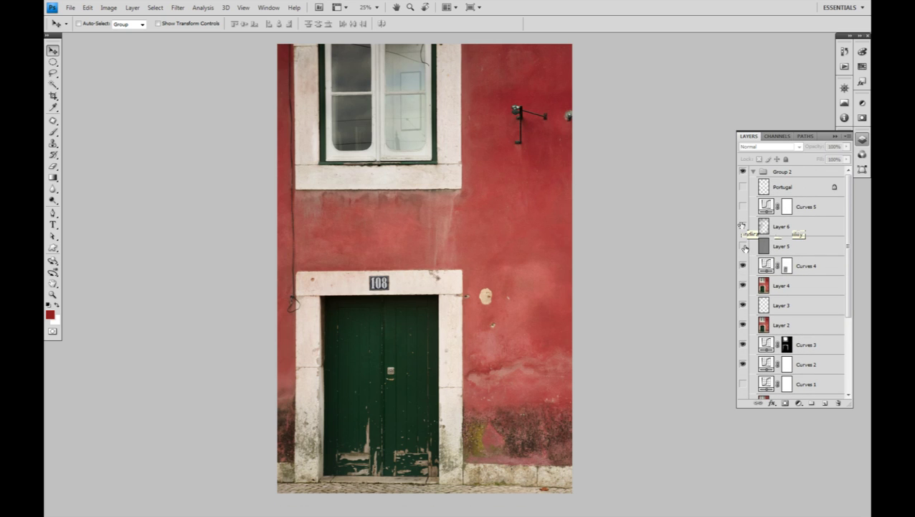
Turn on Curves 4, Layer 5, Layer 6 and Curves 5, leaving Portugal hidden.
{"action": "left_click", "coordinate": [743, 227]}
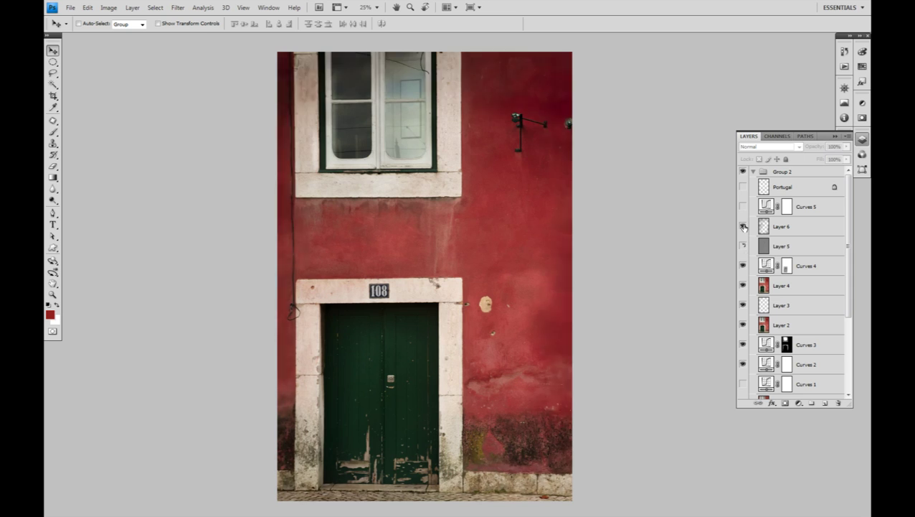
{"action": "left_click", "coordinate": [744, 246]}
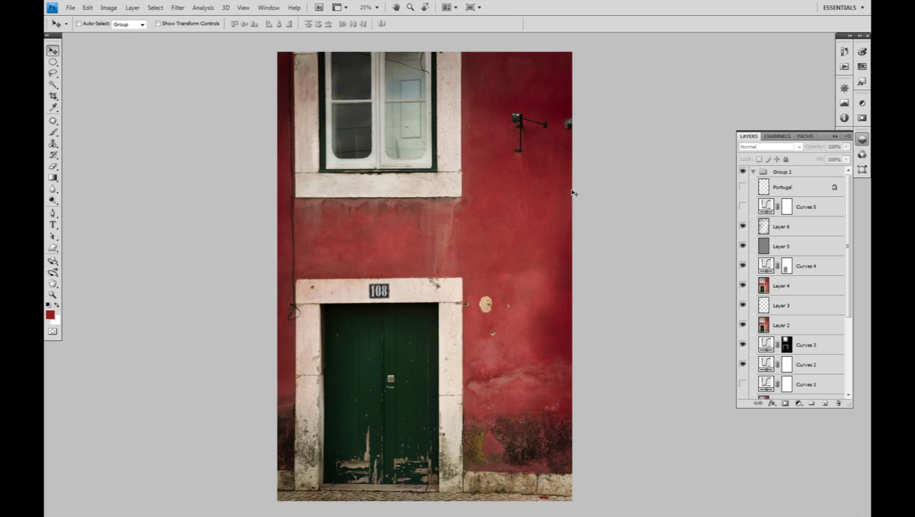
{"action": "left_click", "coordinate": [743, 225]}
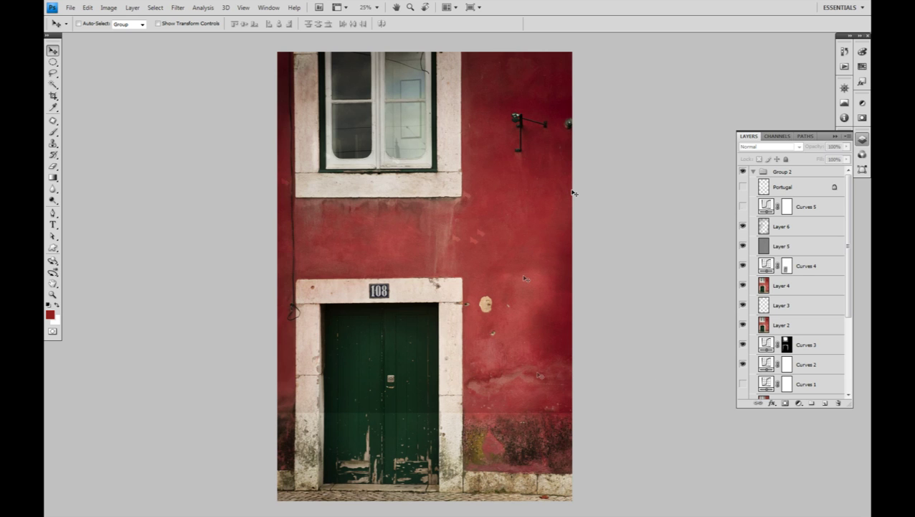
{"action": "left_click", "coordinate": [743, 206]}
{"action": "scroll", "coordinate": [773, 352], "scroll_direction": "down", "scroll_amount": 2}
{"action": "scroll", "coordinate": [773, 352], "scroll_direction": "up", "scroll_amount": 2}
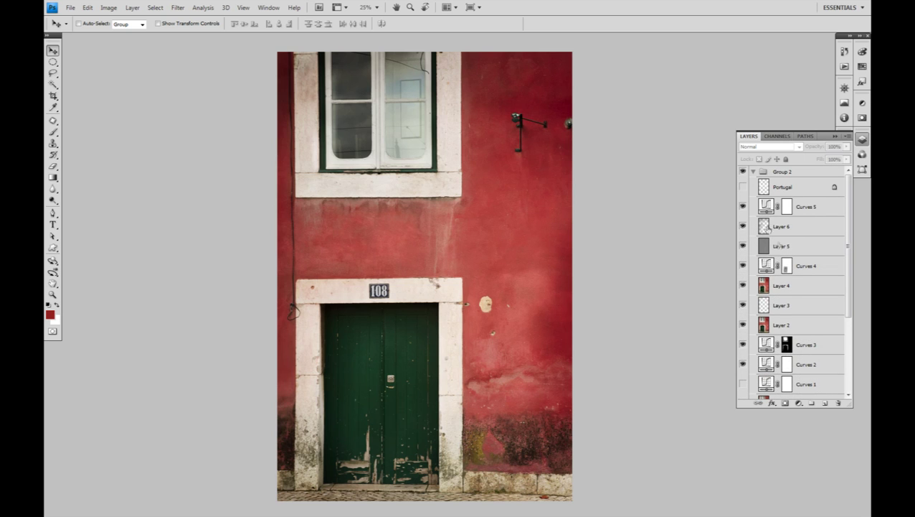